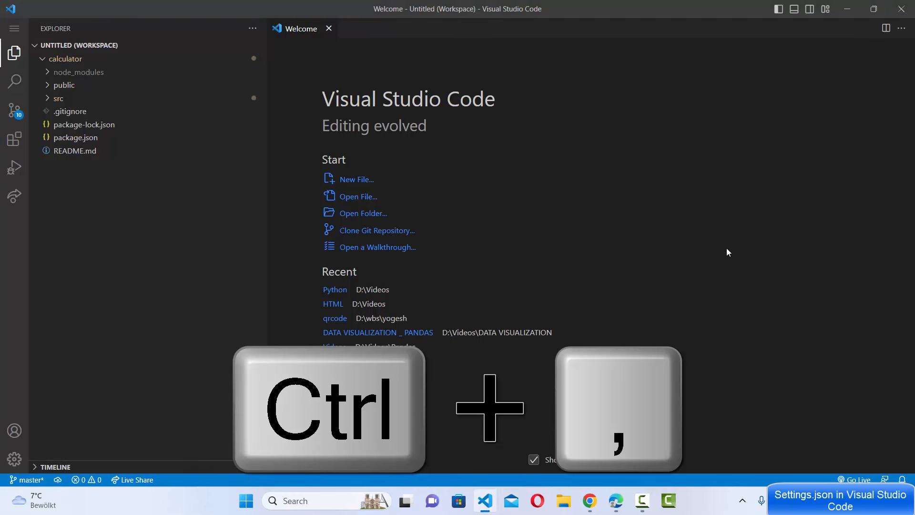
# - Open the user settings and open the Code Actions On Save setting for editing in settings.json
pyautogui.hotkey('ctrl', ',')
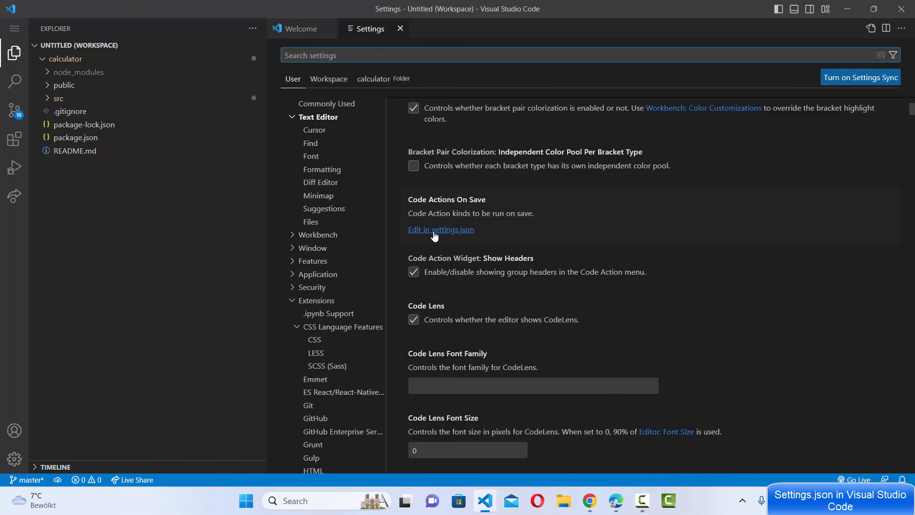
pyautogui.scroll(-1, 519, 198)
pyautogui.scroll(2, 520, 200)
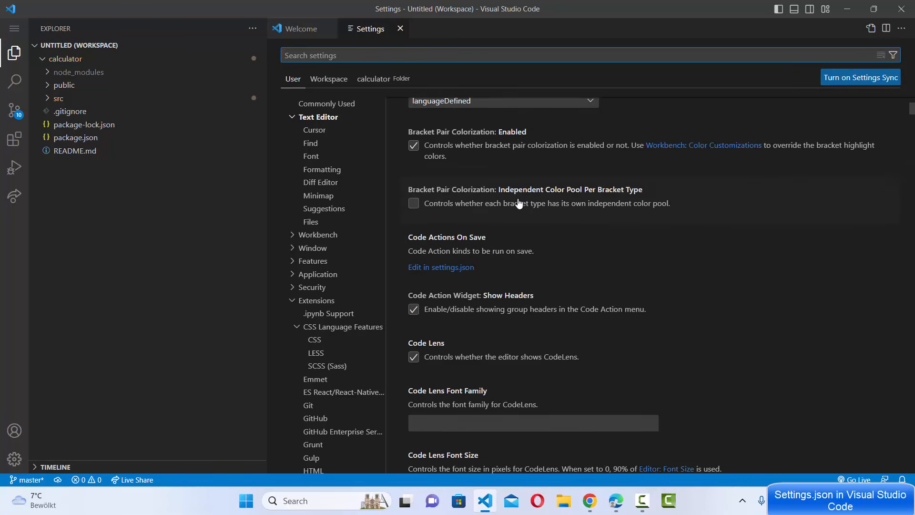
pyautogui.click(436, 268)
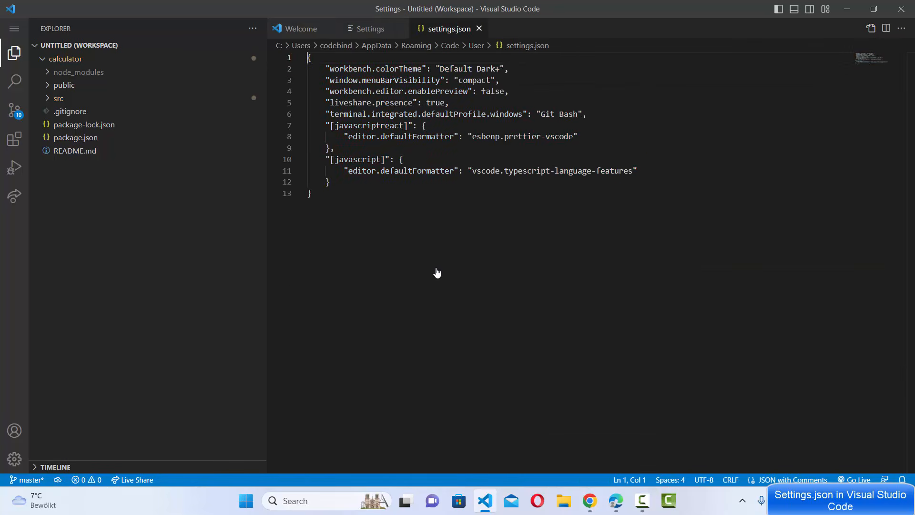
pyautogui.scroll(2, 457, 244)
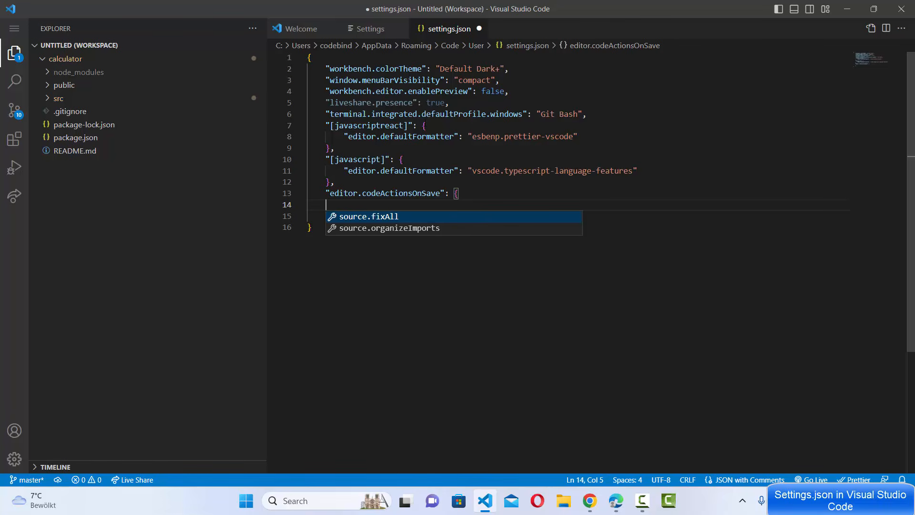
# - Save the user settings.json with the empty editor.codeActionsOnSave block
pyautogui.click(521, 188)
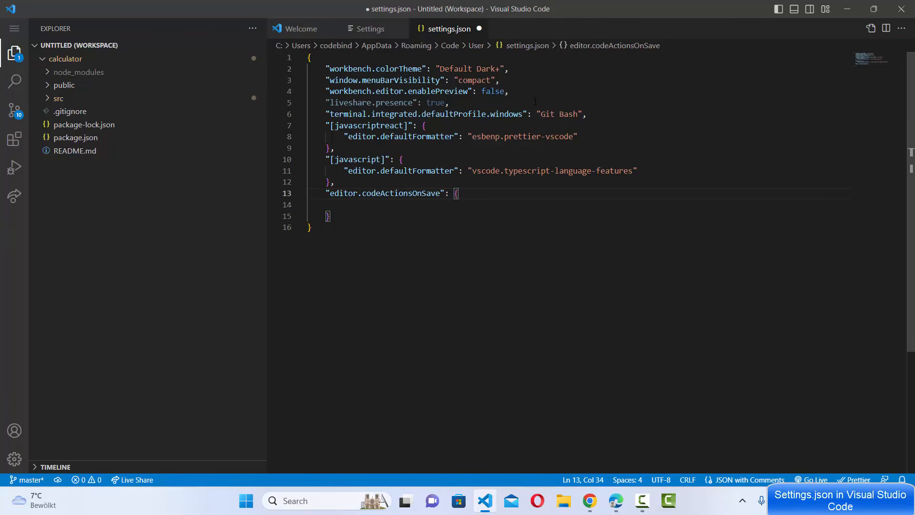
pyautogui.hotkey('ctrl', 's')
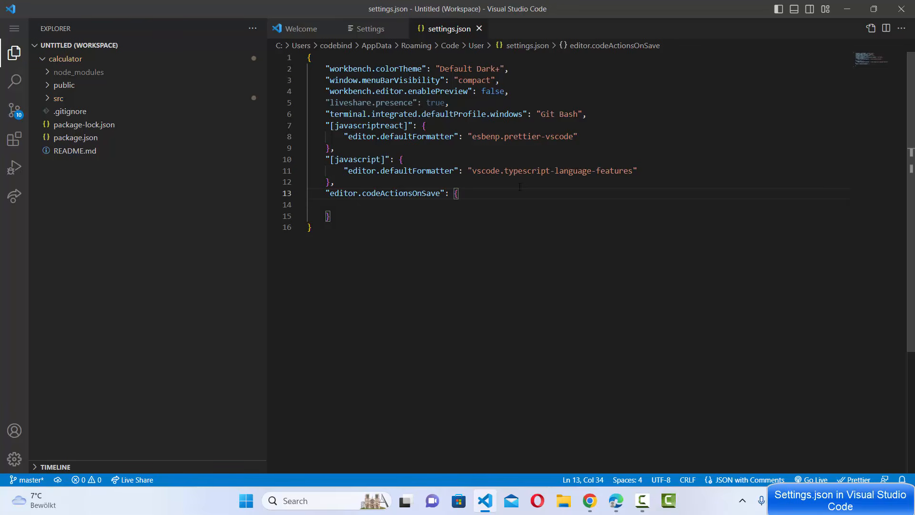
pyautogui.click(504, 229)
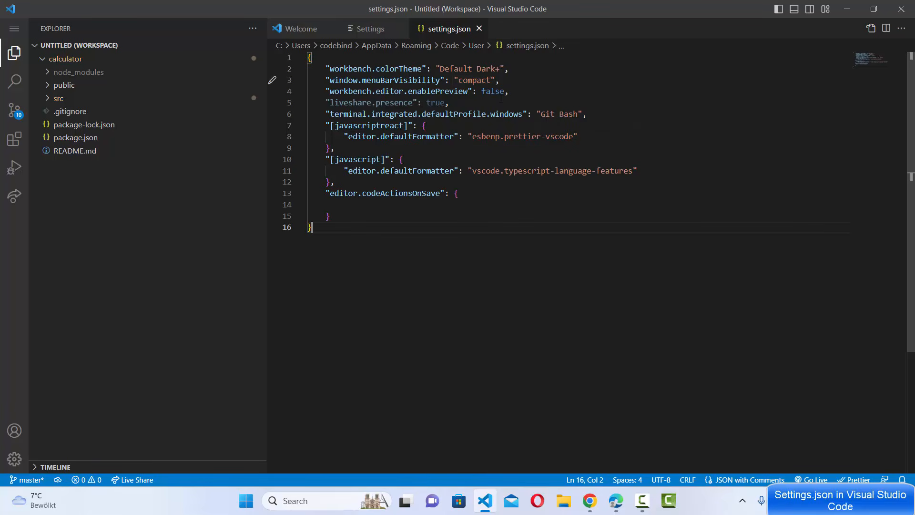
# - Return to the Settings editor and call up Settings again from the application's preferences
pyautogui.click(368, 29)
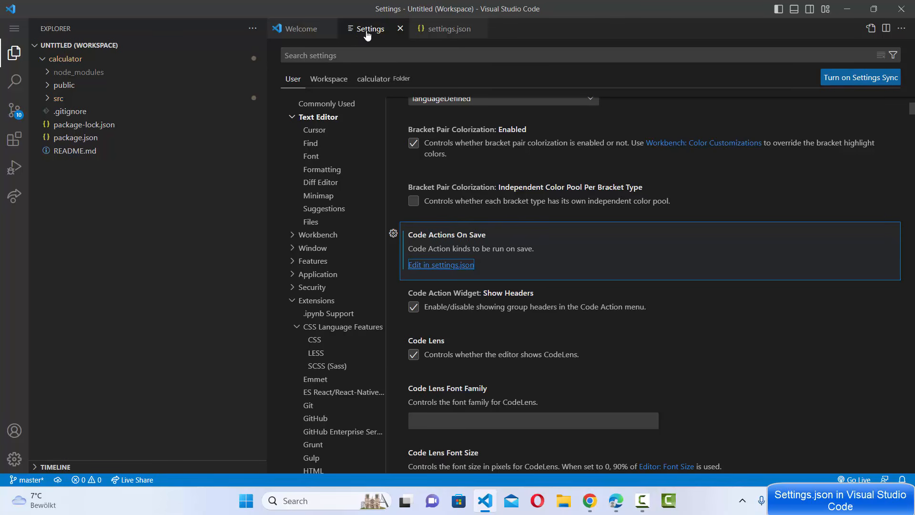
pyautogui.click(14, 29)
pyautogui.moveTo(81, 29)
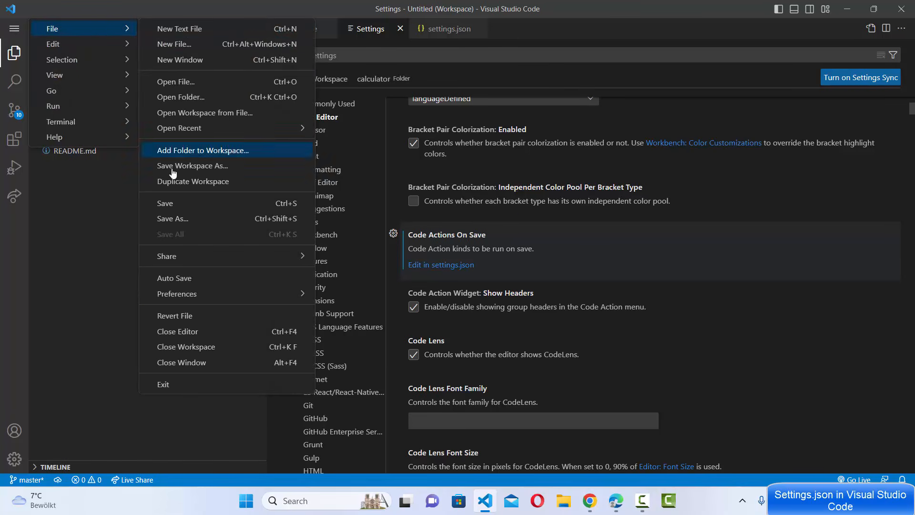
pyautogui.moveTo(181, 304)
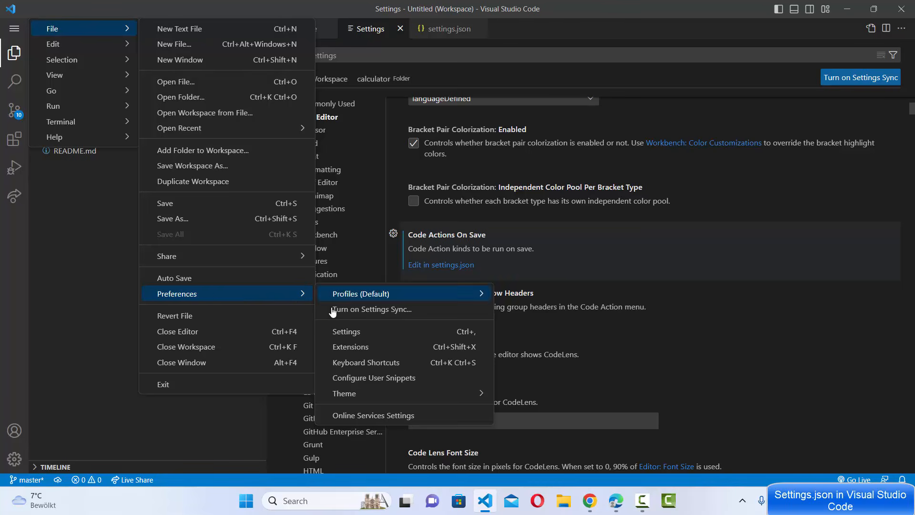
pyautogui.click(341, 334)
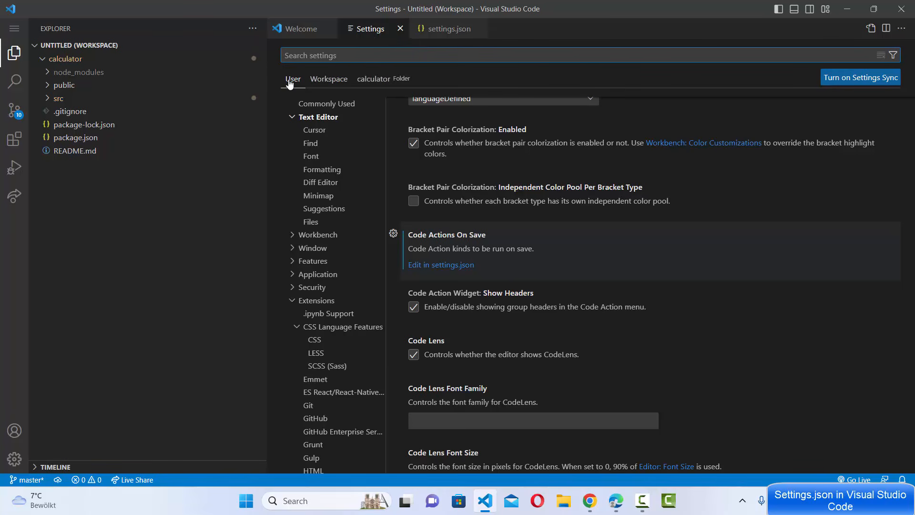
# - View the Workspace settings scope and switch to the calculator folder's scope, checking that folder in the file tree
pyautogui.click(332, 84)
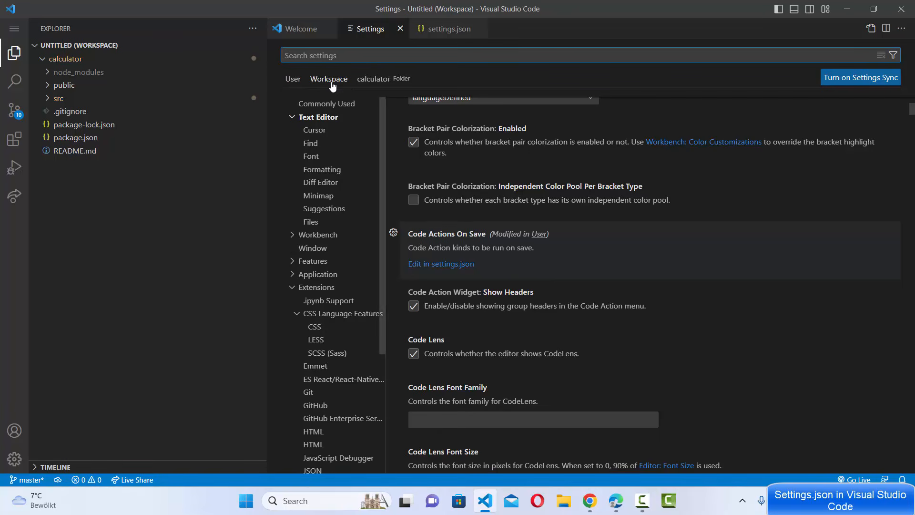
pyautogui.click(377, 84)
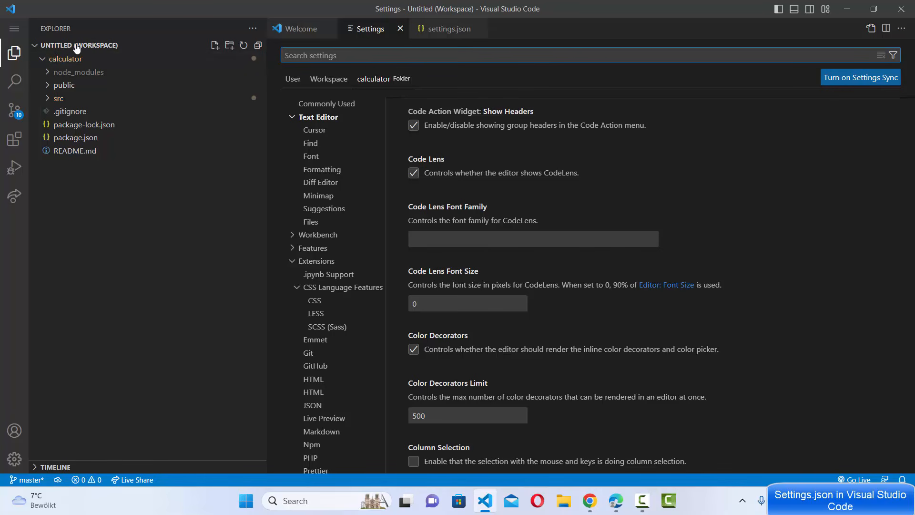
pyautogui.click(49, 62)
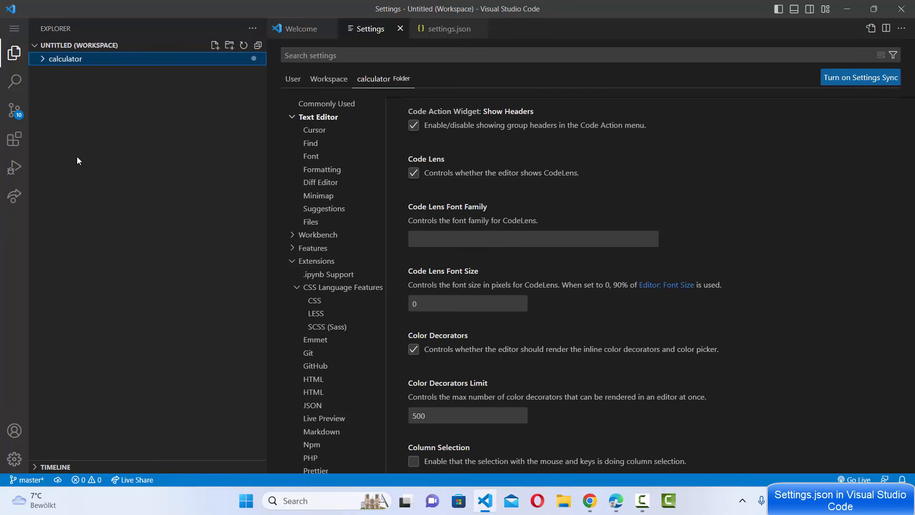
pyautogui.click(44, 61)
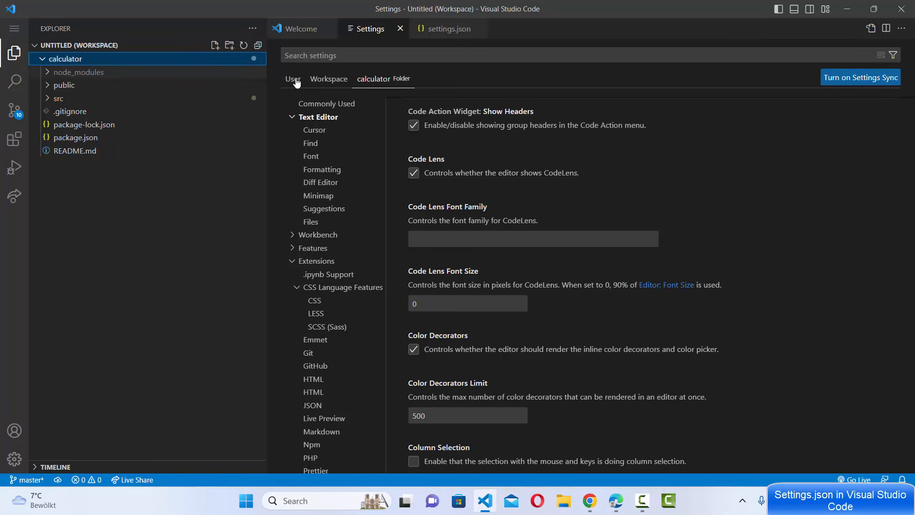
pyautogui.click(387, 79)
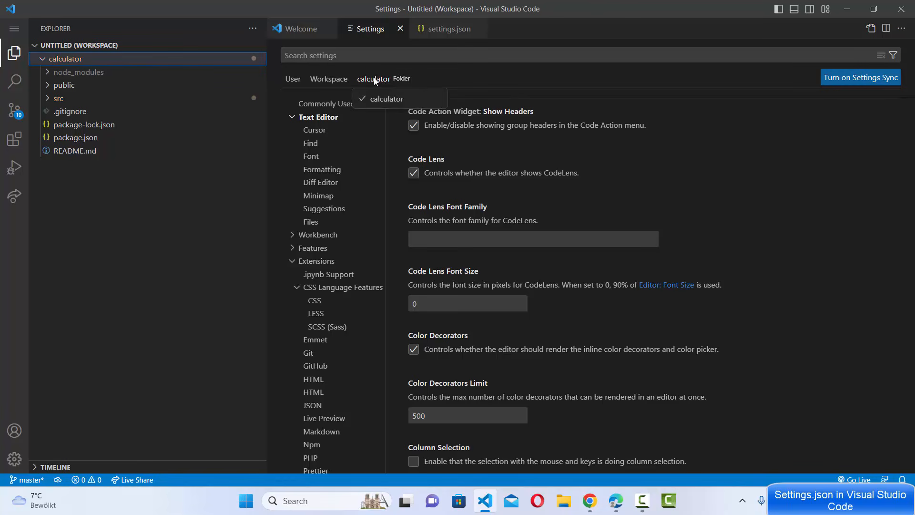
pyautogui.click(374, 81)
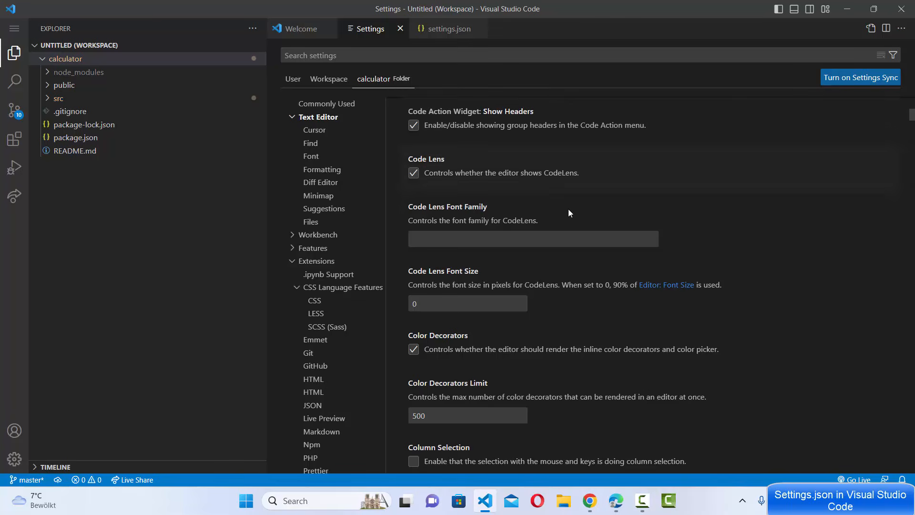
# - Browse the Text Editor settings available in the calculator folder scope
pyautogui.scroll(-7, 601, 232)
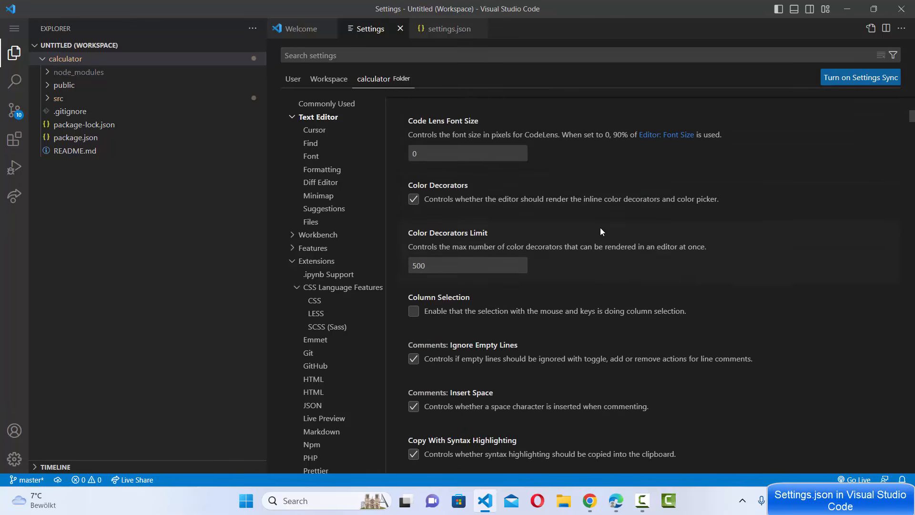
pyautogui.scroll(-3, 600, 232)
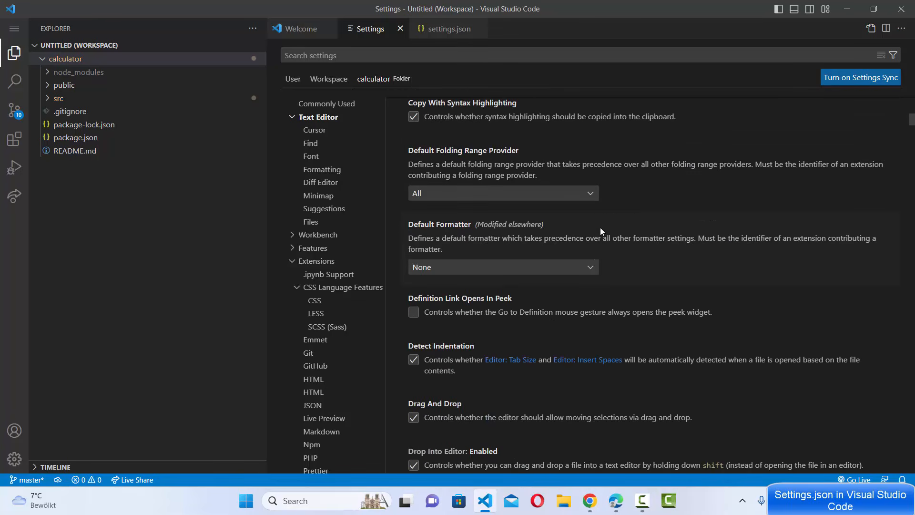
pyautogui.scroll(-5, 600, 227)
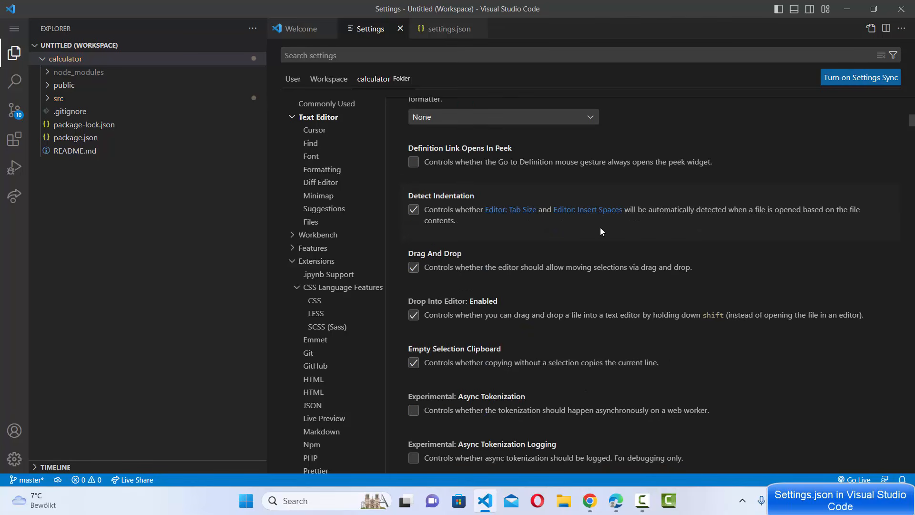
pyautogui.scroll(17, 599, 227)
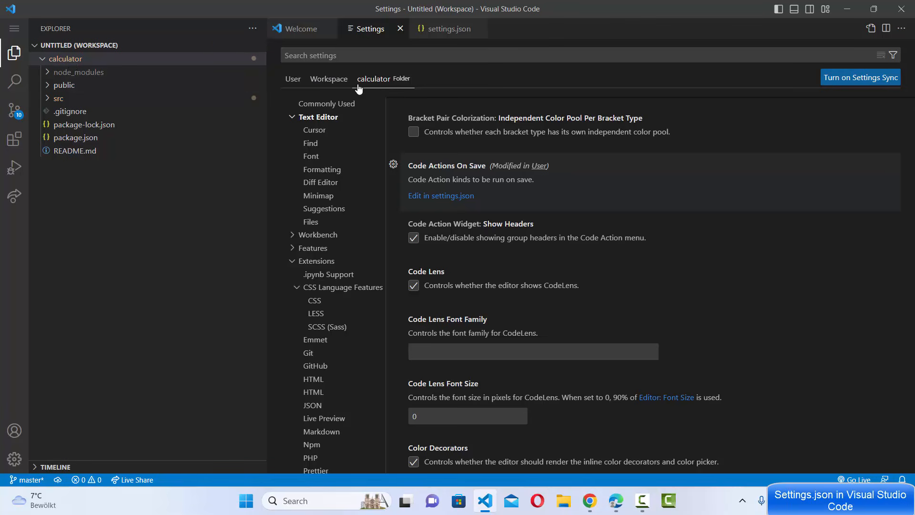
pyautogui.scroll(6, 572, 172)
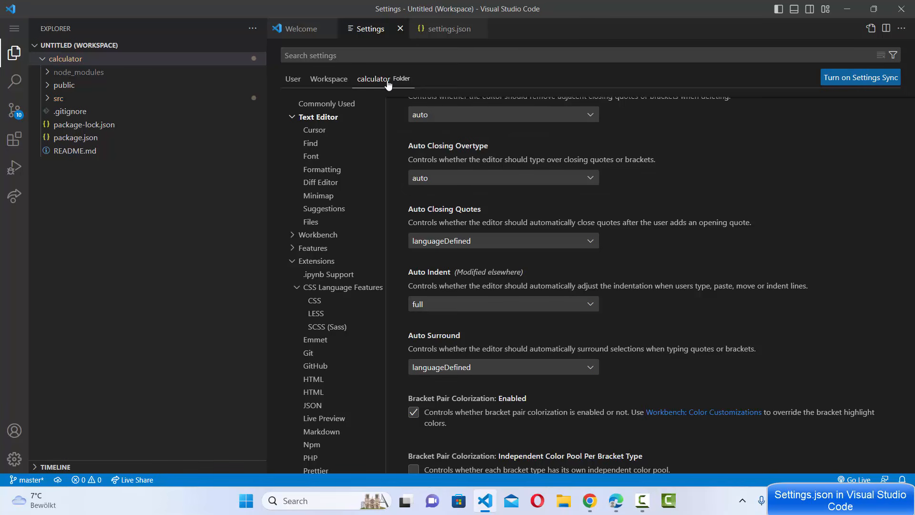
pyautogui.scroll(7, 619, 233)
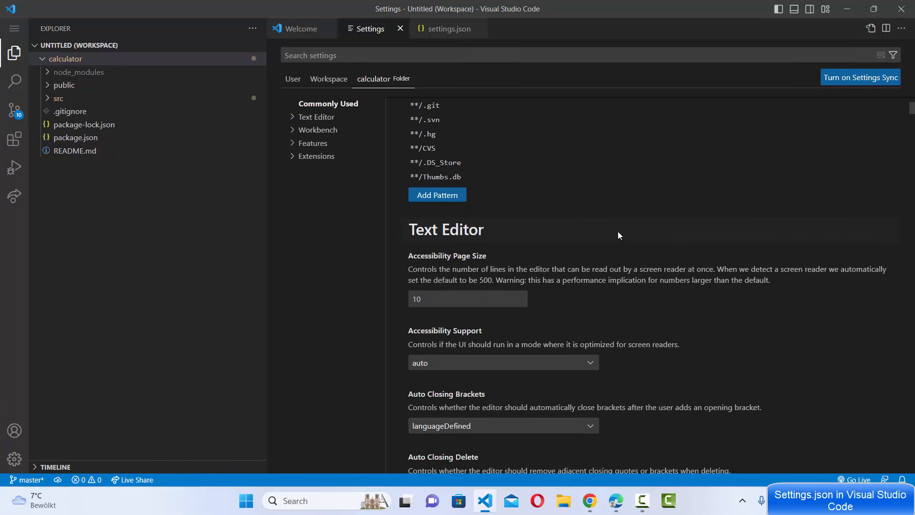
# - Open the calculator folder's Code Actions On Save setting for editing in its own settings.json
pyautogui.scroll(-4, 607, 223)
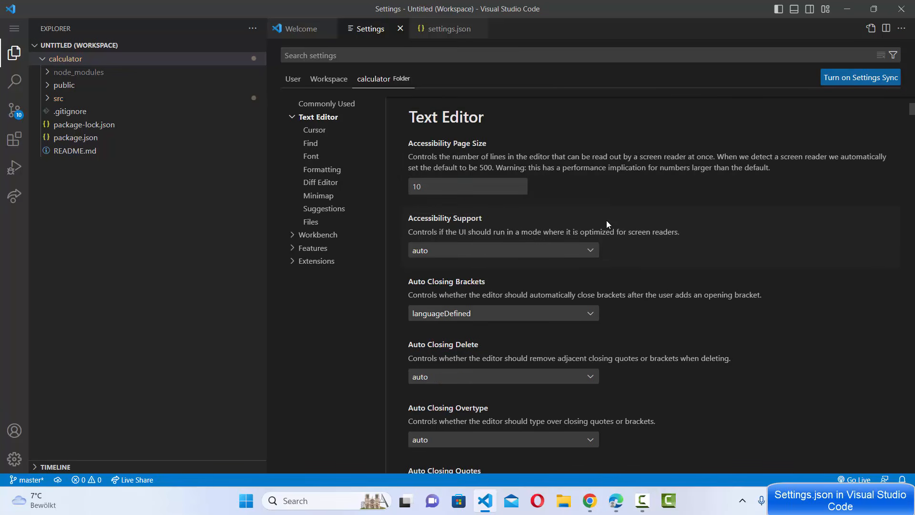
pyautogui.scroll(-5, 607, 223)
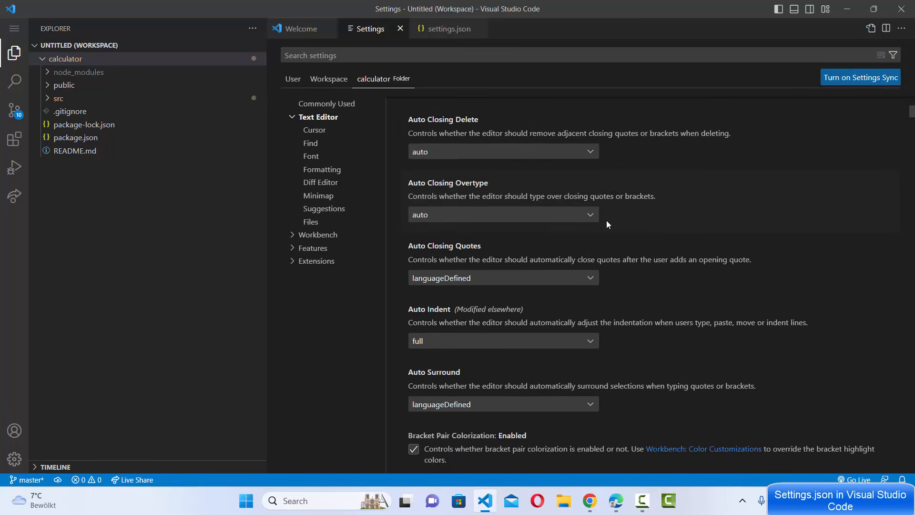
pyautogui.scroll(-3, 607, 222)
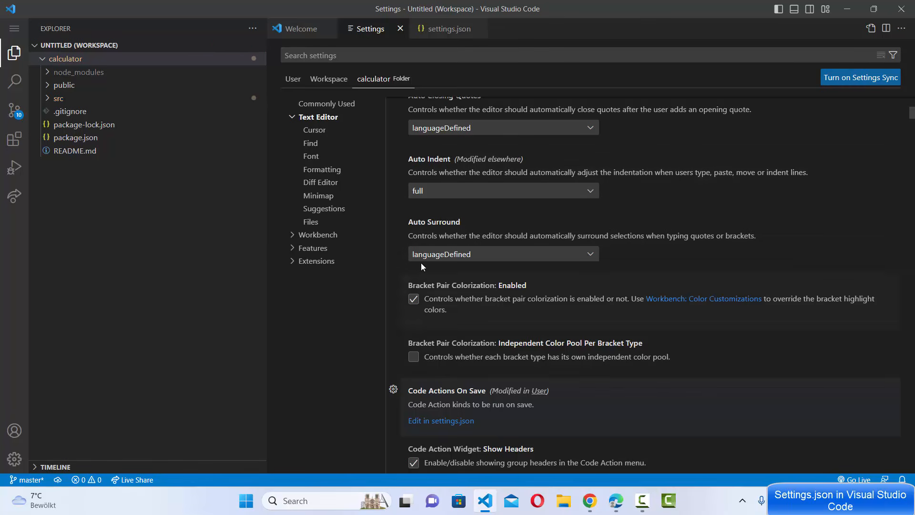
pyautogui.scroll(-2, 442, 224)
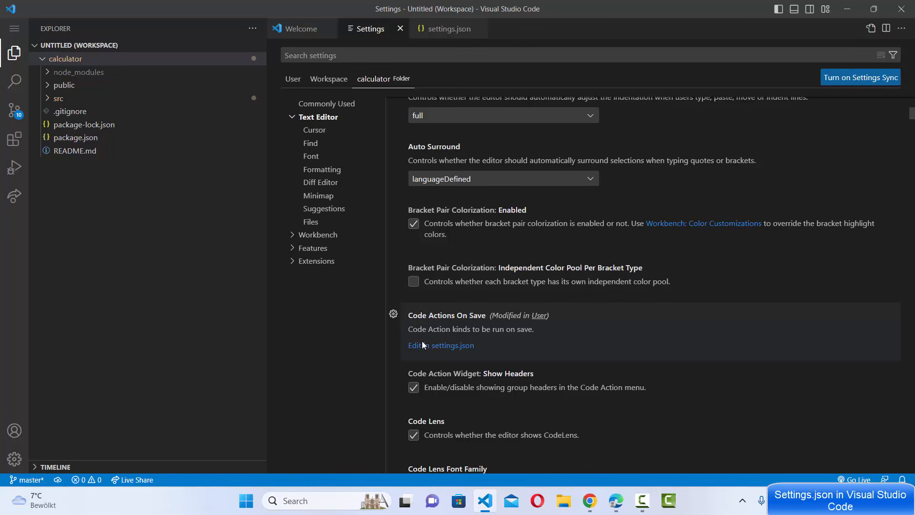
pyautogui.click(447, 347)
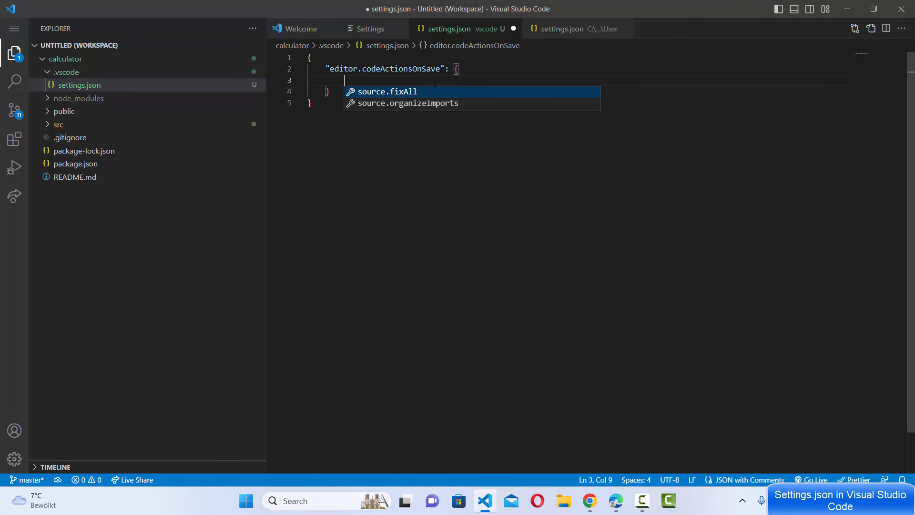
# - Save the calculator folder's .vscode settings.json with the empty editor.codeActionsOnSave block
pyautogui.click(466, 72)
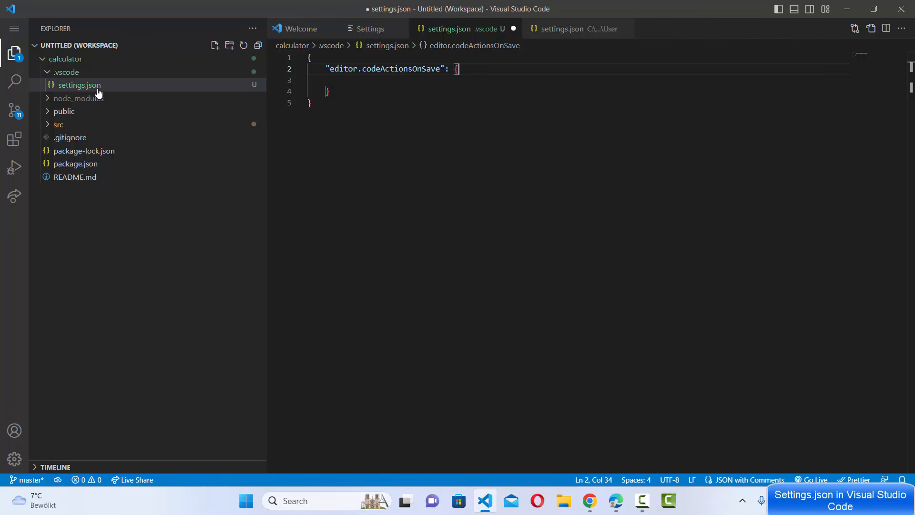
pyautogui.click(562, 126)
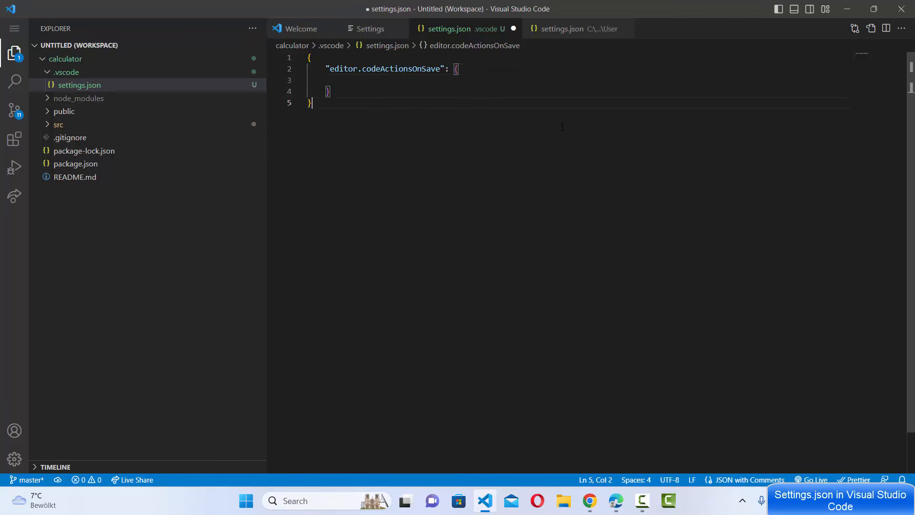
pyautogui.hotkey('ctrl', 's')
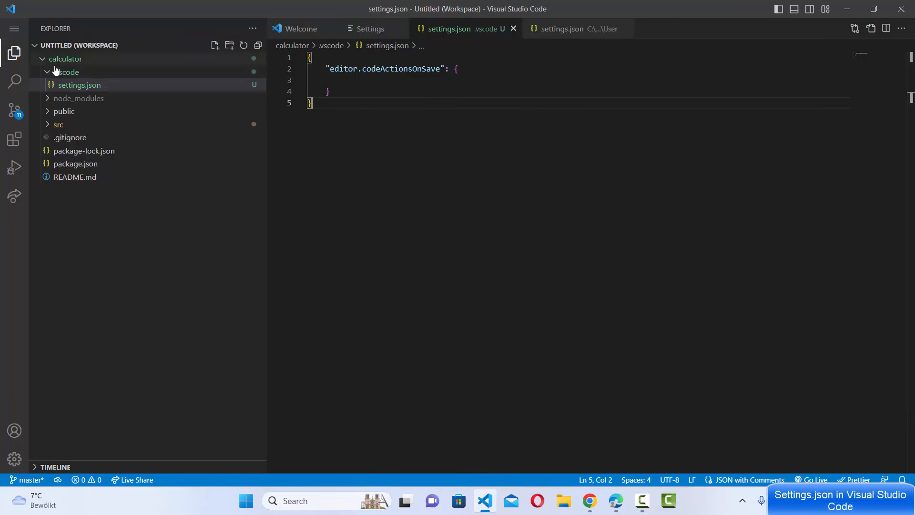
# - Return to the Settings editor and compare Code Actions On Save across the User, Workspace and calculator folder scopes
pyautogui.click(349, 29)
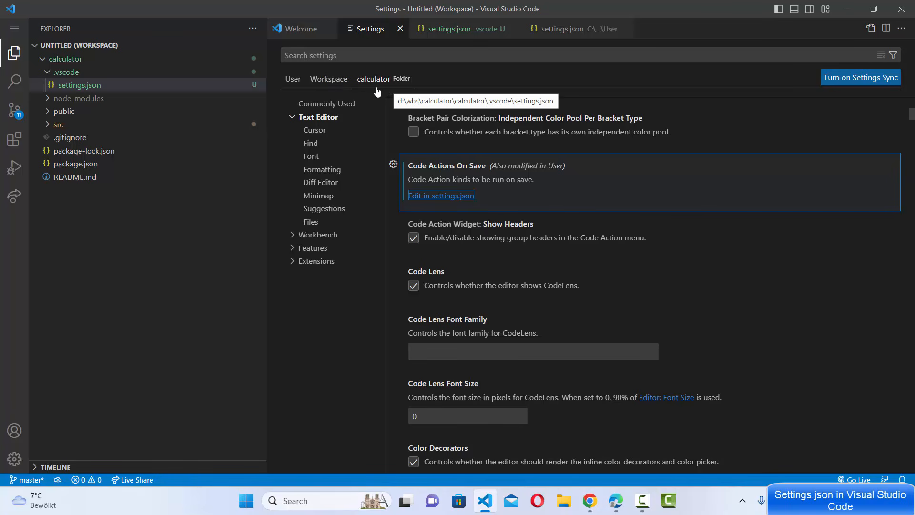
pyautogui.click(293, 82)
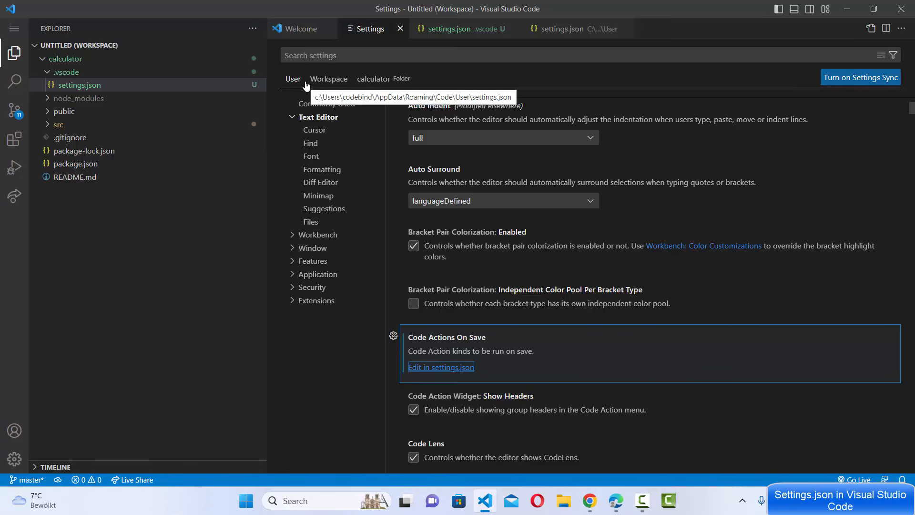
pyautogui.click(330, 81)
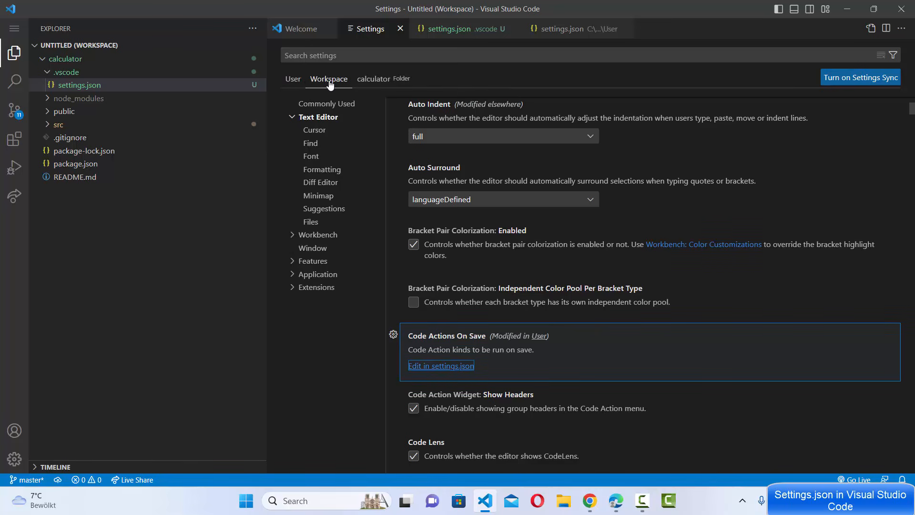
pyautogui.click(386, 81)
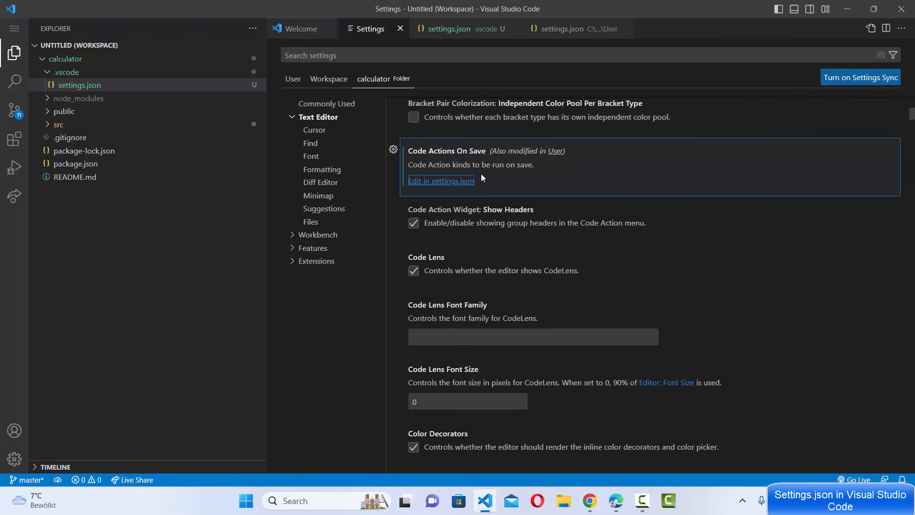
# - Collapse the empty editor.codeActionsOnSave block to {} on one line in the calculator folder's .vscode settings.json
pyautogui.click(457, 31)
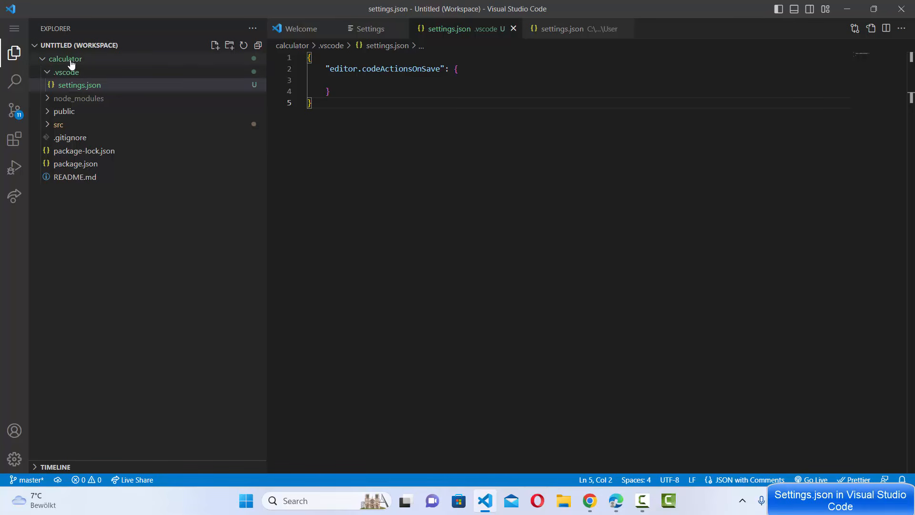
pyautogui.click(86, 87)
pyautogui.click(352, 81)
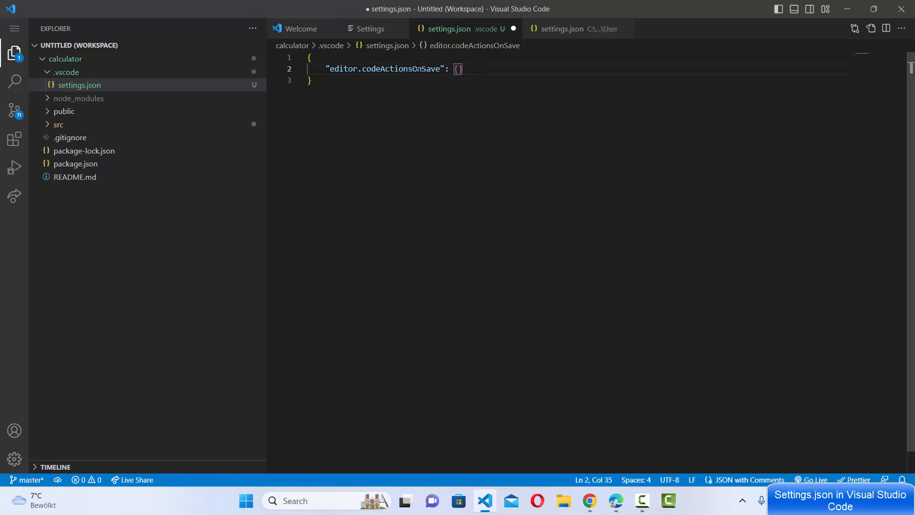
# - Add "editor.fontSize": 18, above editor.codeActionsOnSave in the calculator folder's settings.json and save the file
pyautogui.click(407, 57)
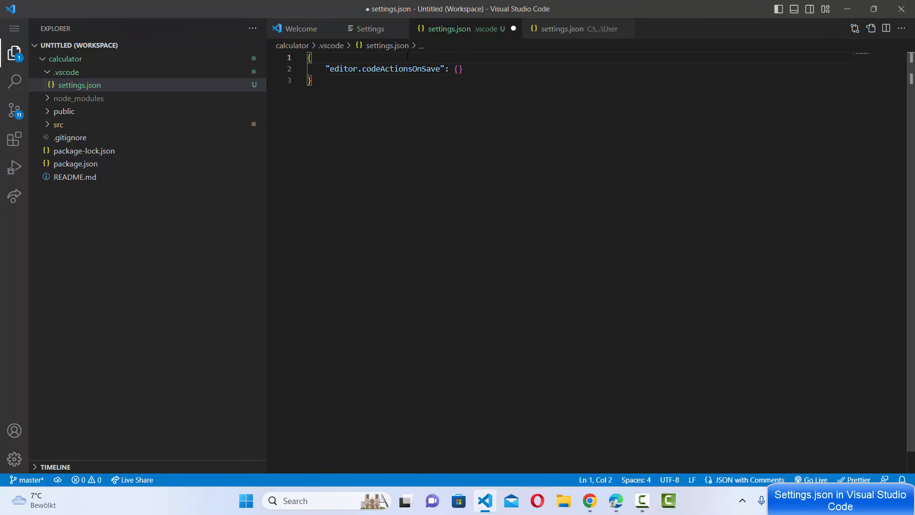
pyautogui.press('Return')
pyautogui.write('"editor.fontSize": 18,')
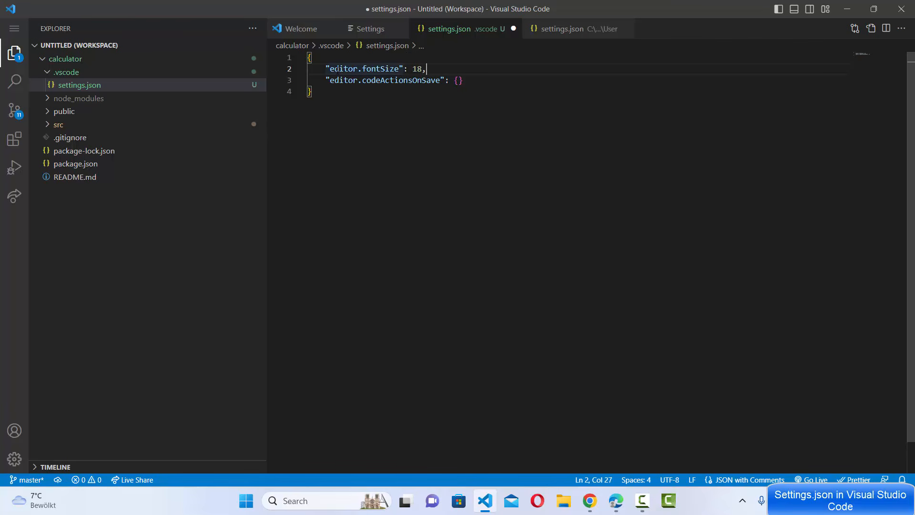
pyautogui.moveTo(346, 70)
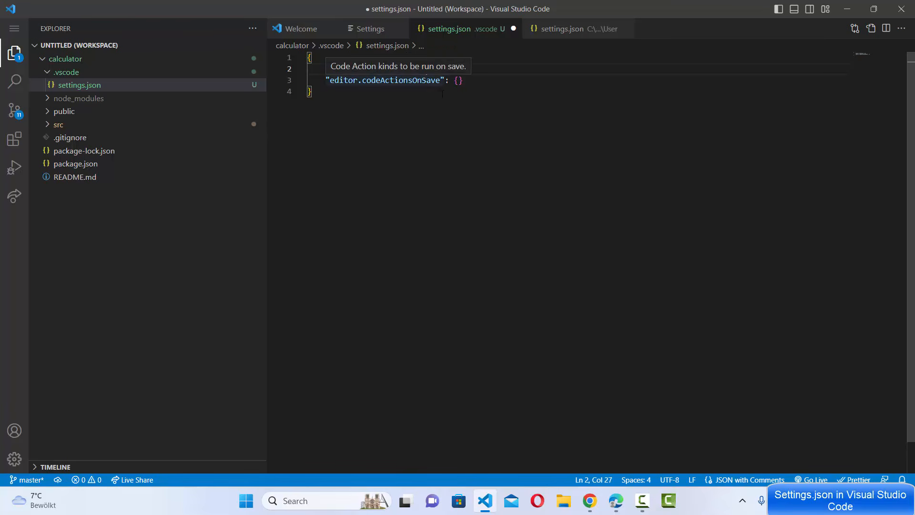
pyautogui.hotkey('ctrl', 's')
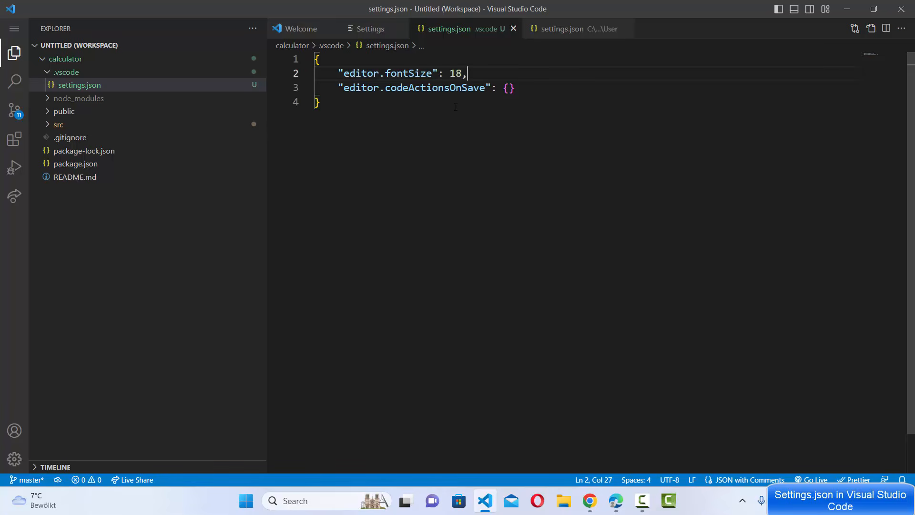
# - Remove the editor.fontSize line from the calculator folder's settings.json and save, and restore the line with another save
pyautogui.keyDown('shift'); pyautogui.click(486, 64); pyautogui.keyUp('shift')
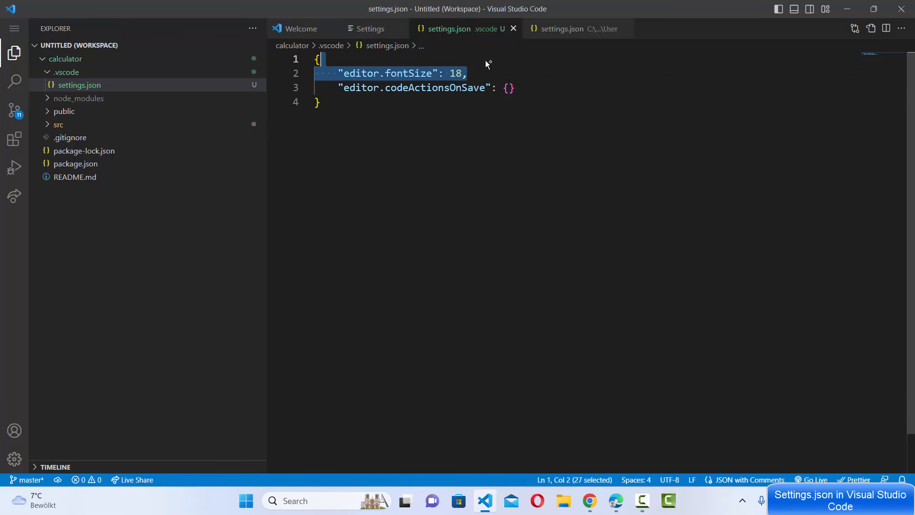
pyautogui.press('BackSpace')
pyautogui.hotkey('ctrl', 's')
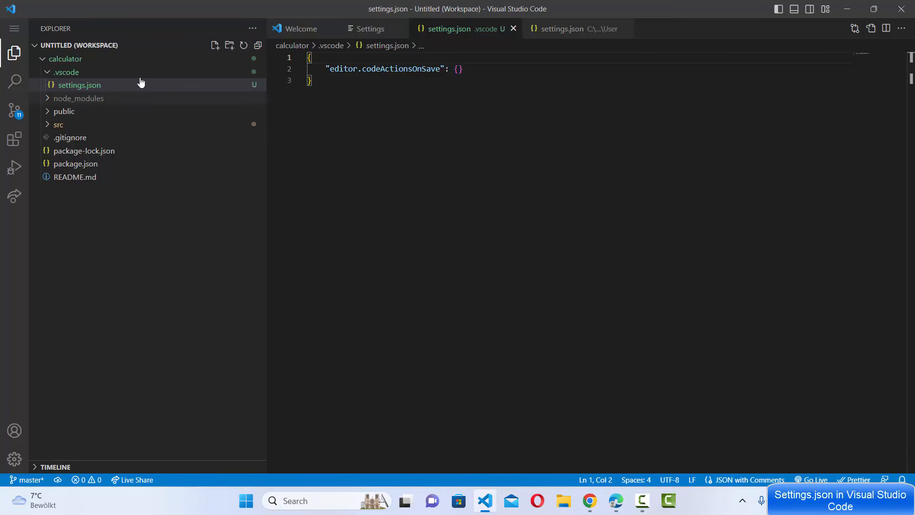
pyautogui.hotkey('ctrl', 't')
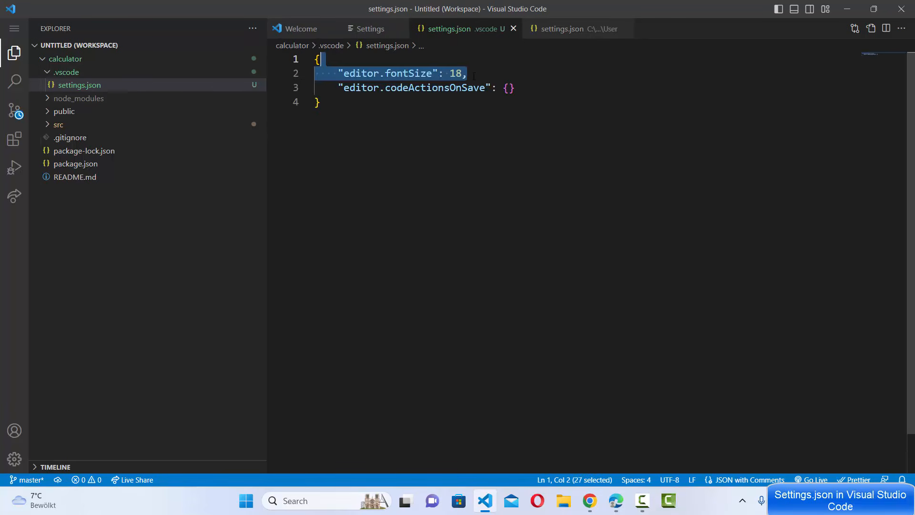
pyautogui.click(469, 74)
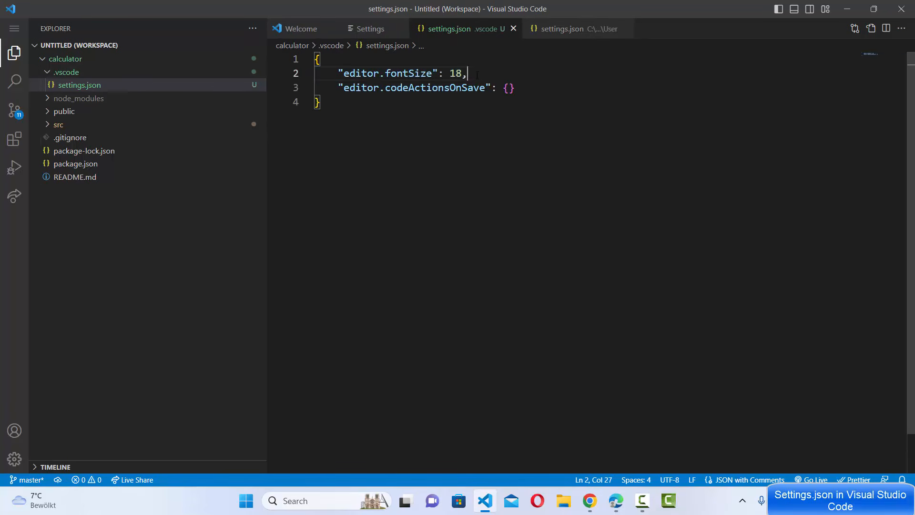
# - Compare the folder's editor.fontSize entry with the user settings.json and the Workspace and User scopes in the Settings editor
pyautogui.moveTo(469, 74); pyautogui.dragTo(338, 73)
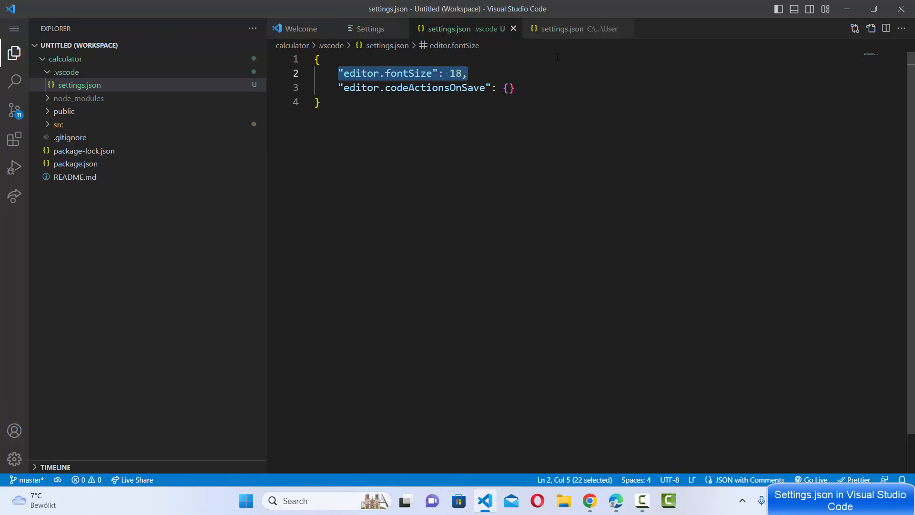
pyautogui.click(556, 28)
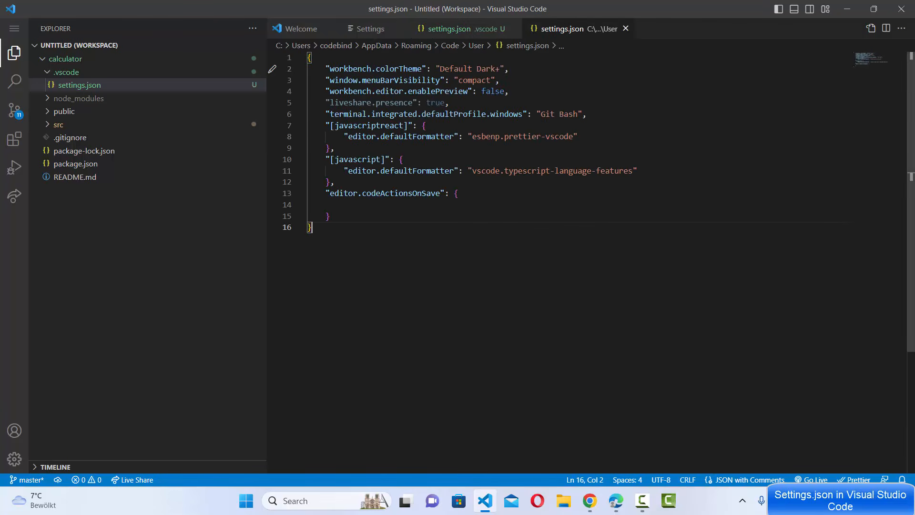
pyautogui.click(368, 29)
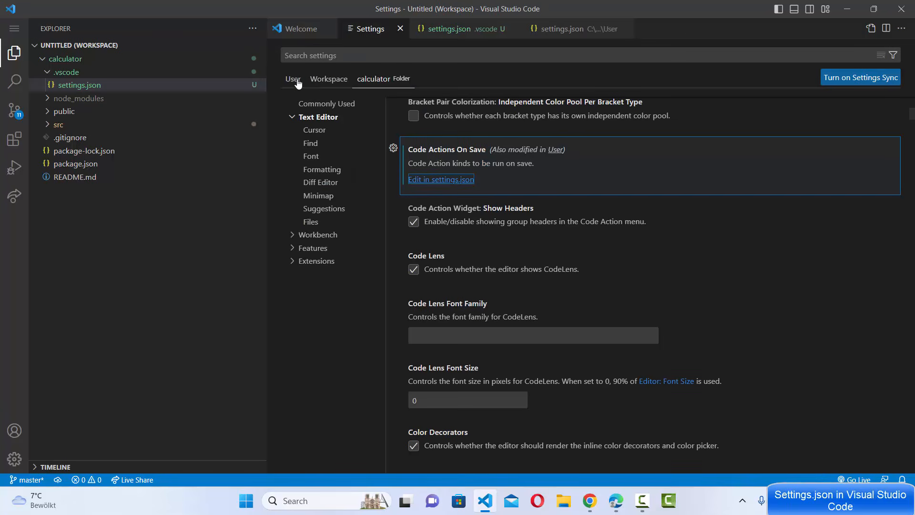
pyautogui.click(325, 79)
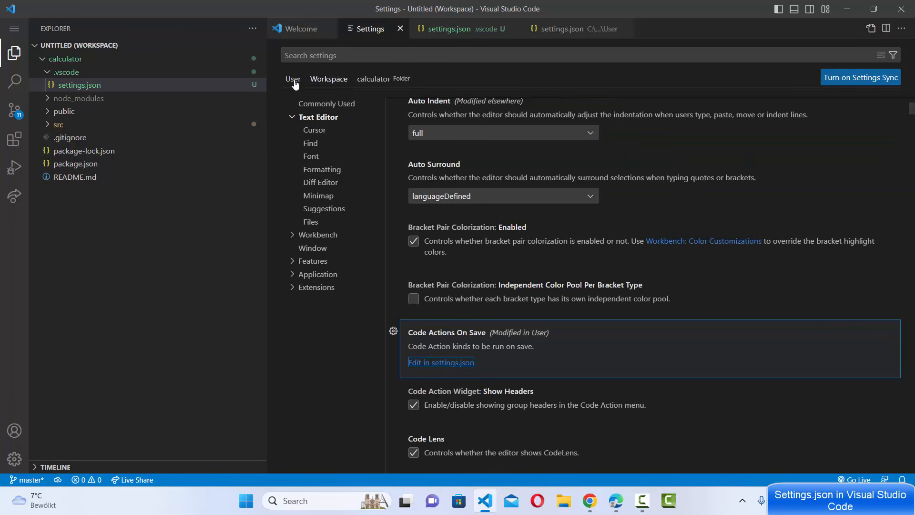
pyautogui.click(293, 80)
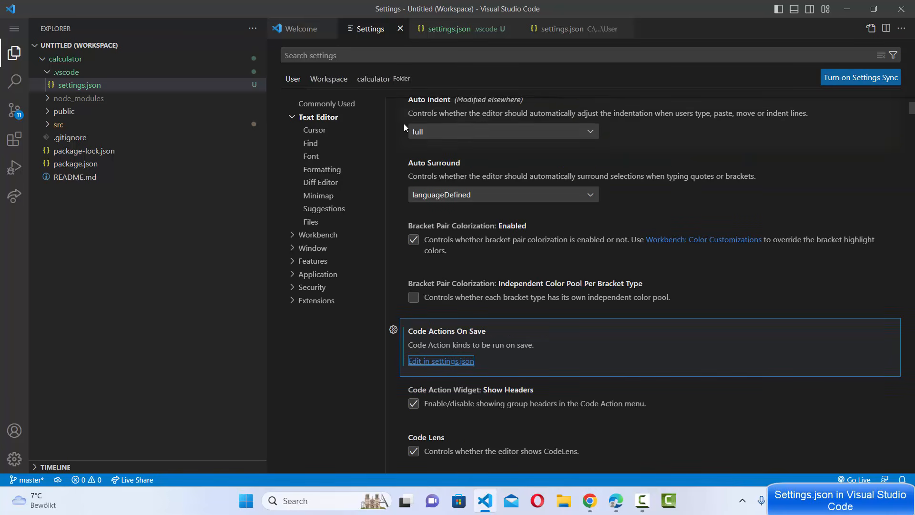
# - Review the calculator folder's settings.json and its file path, and return to the user-level settings.json
pyautogui.click(462, 30)
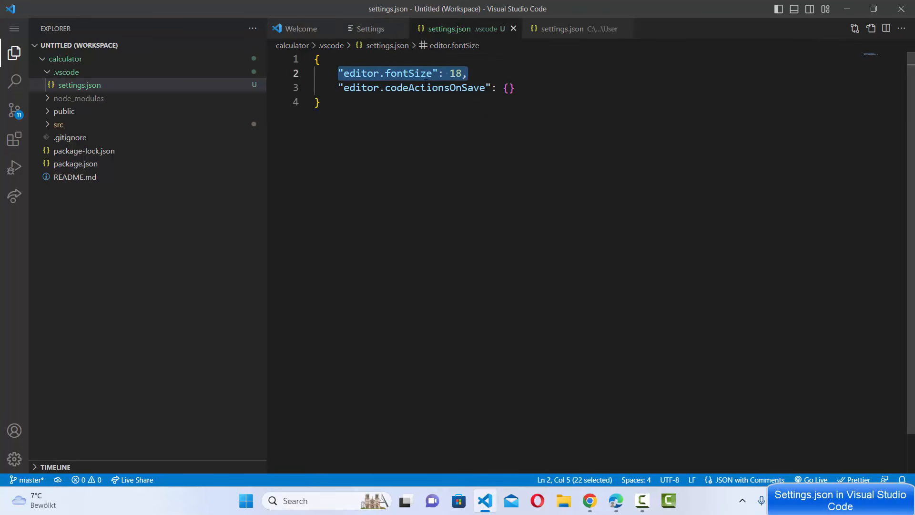
pyautogui.click(436, 97)
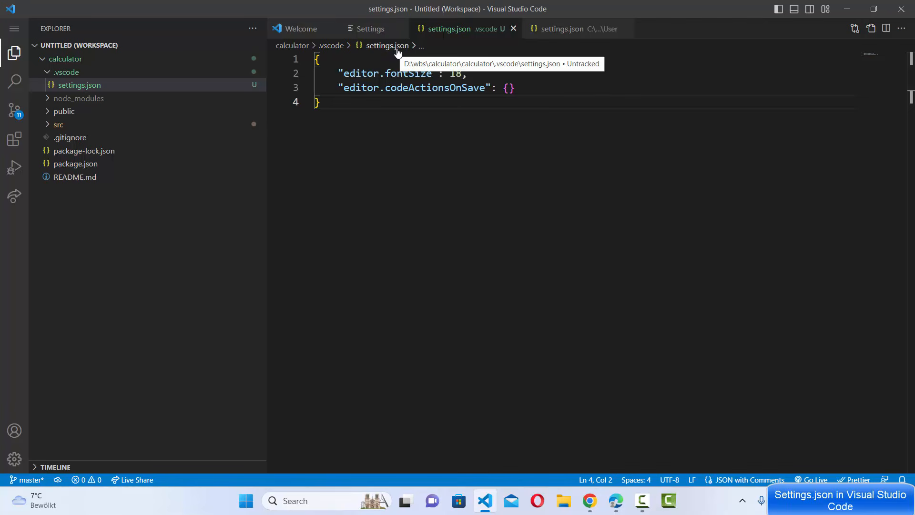
pyautogui.click(577, 29)
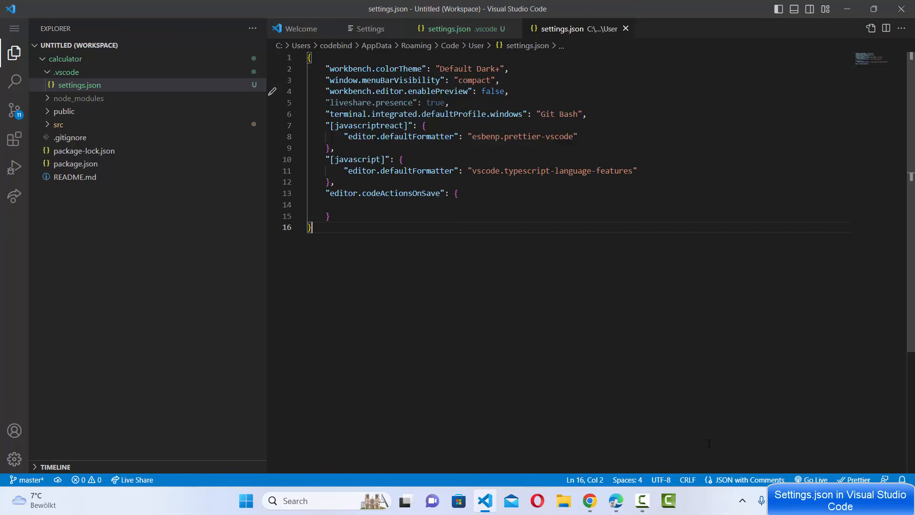
pyautogui.click(703, 507)
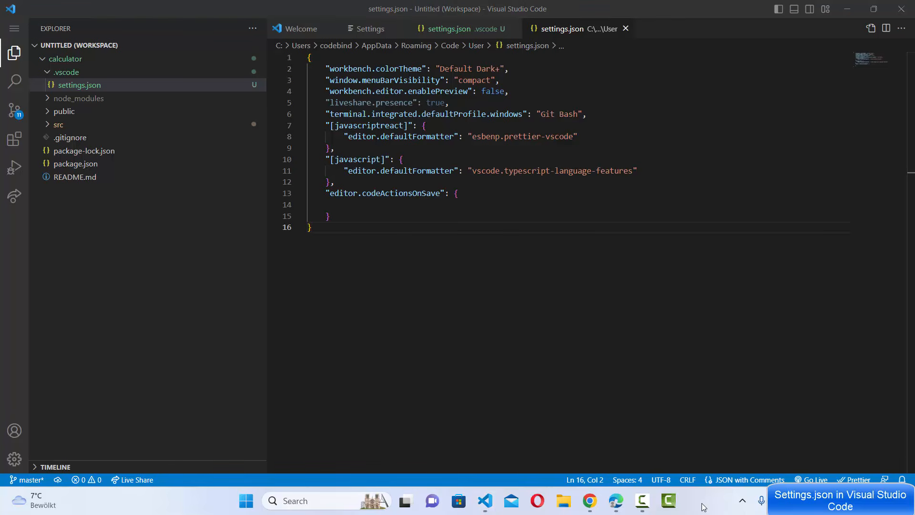